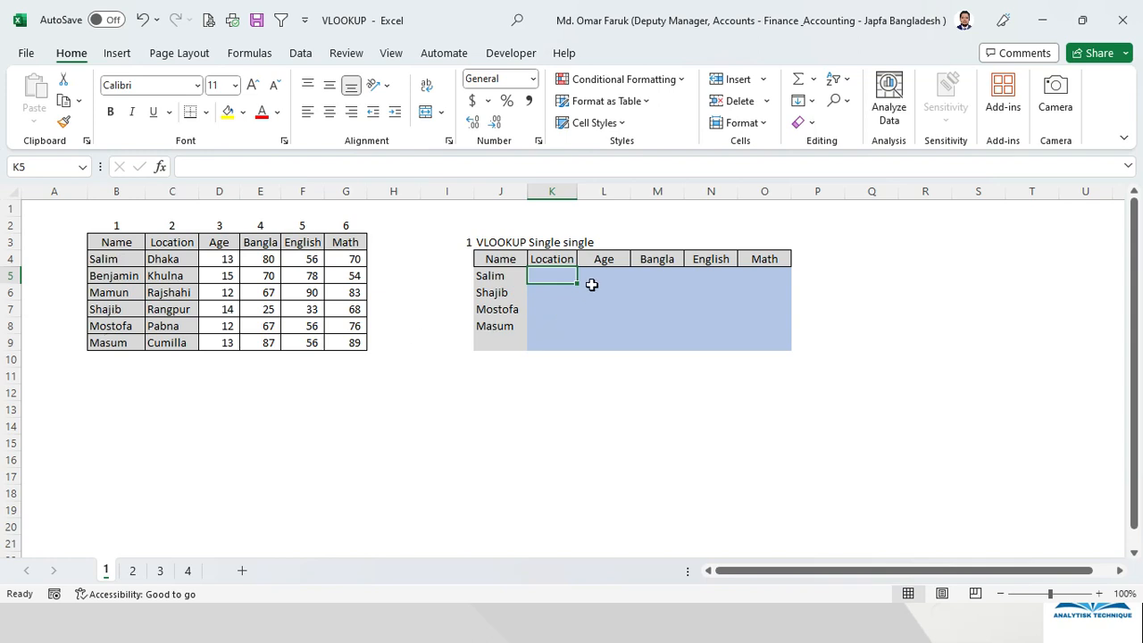
Step: Enter an exact-match VLOOKUP in K5 that looks up J5 in $B$4:$G$9 and returns column 2
text(=vl)
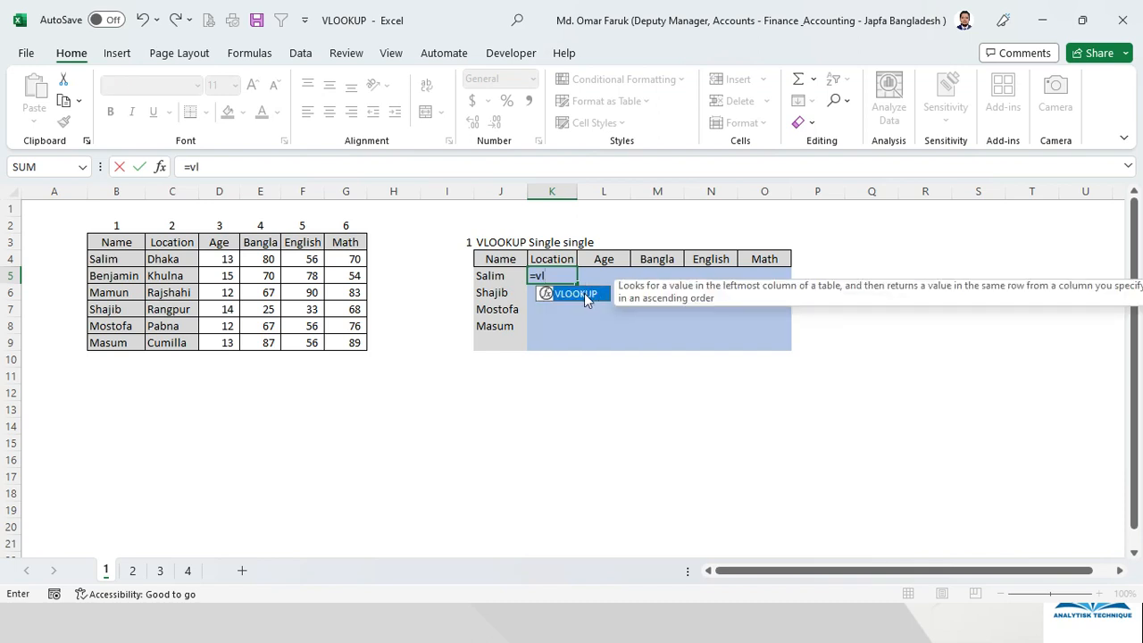
double_click(586, 299)
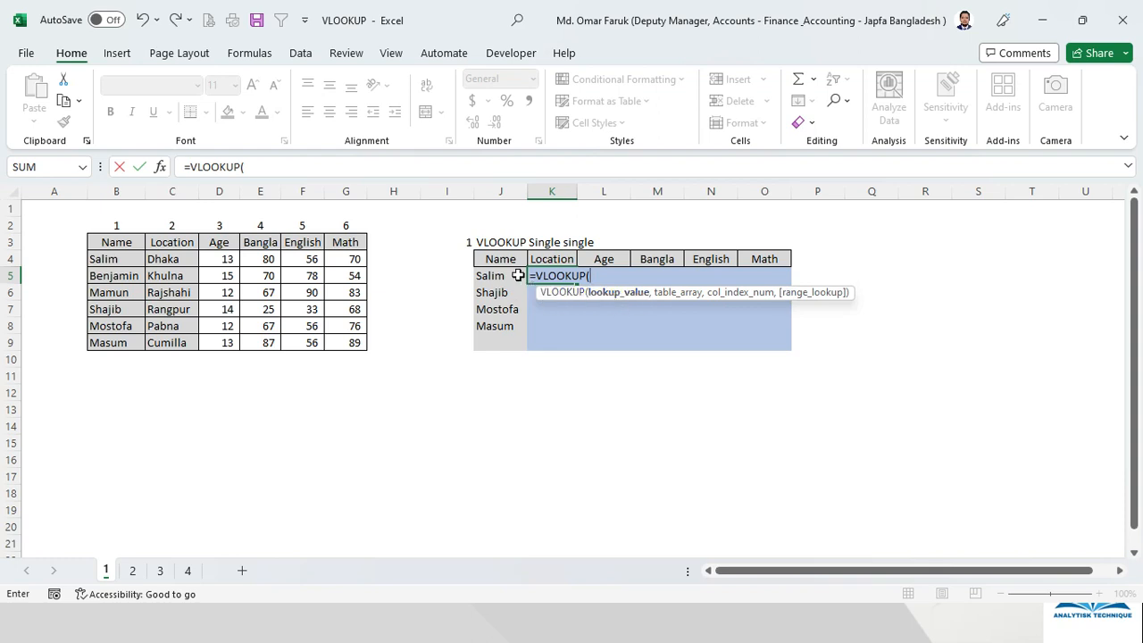
click(490, 276)
text(,)
drag(108, 259, 340, 347)
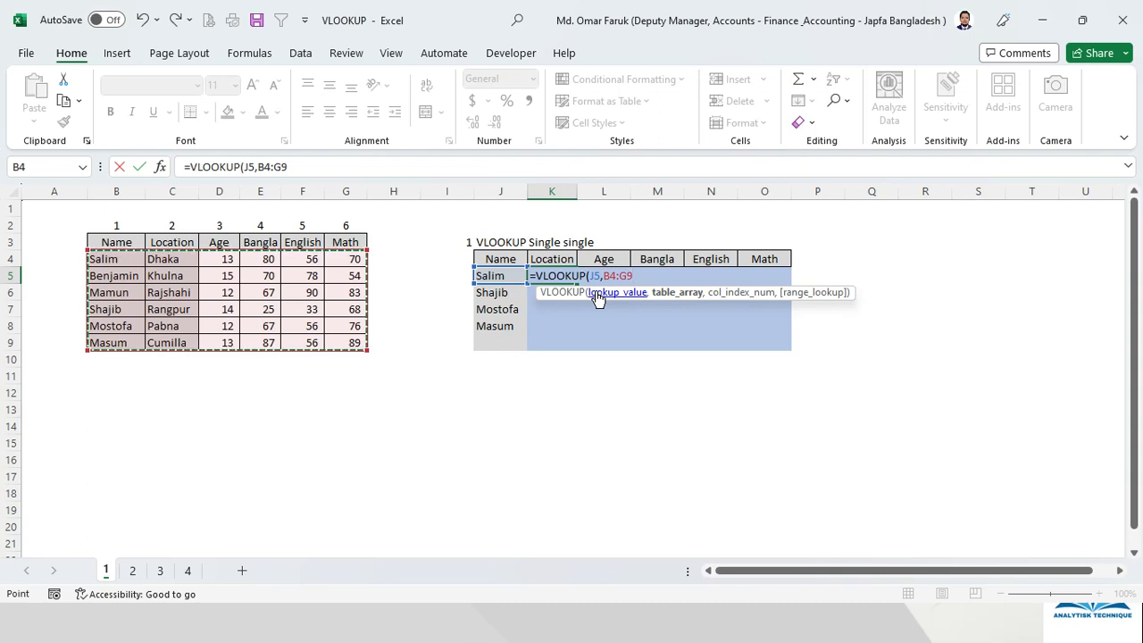
key(F4)
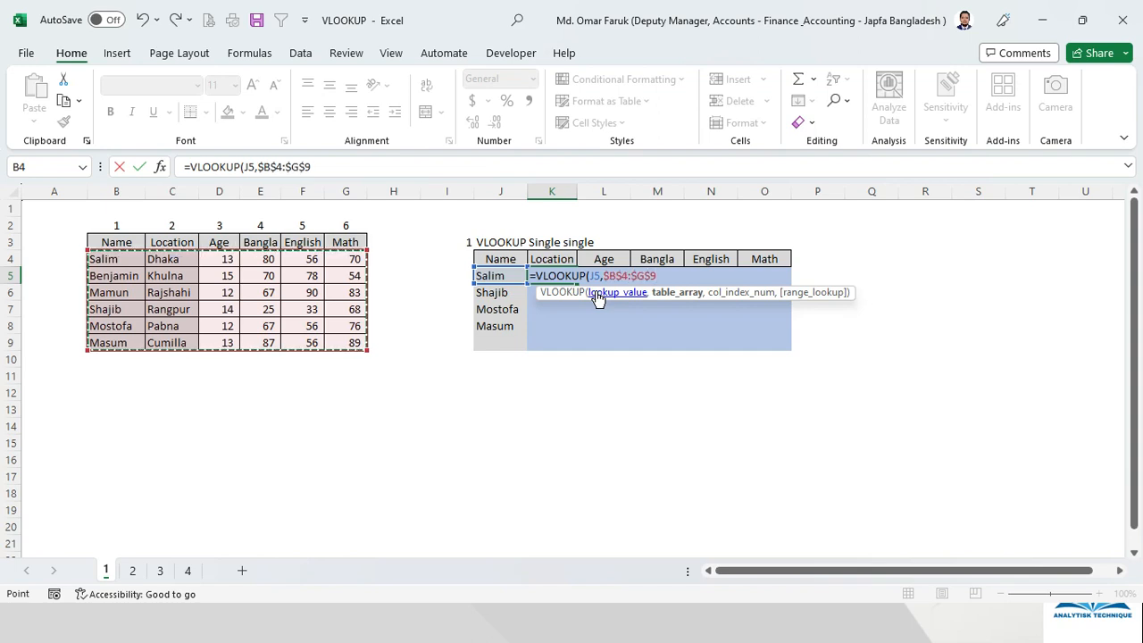
text(,2)
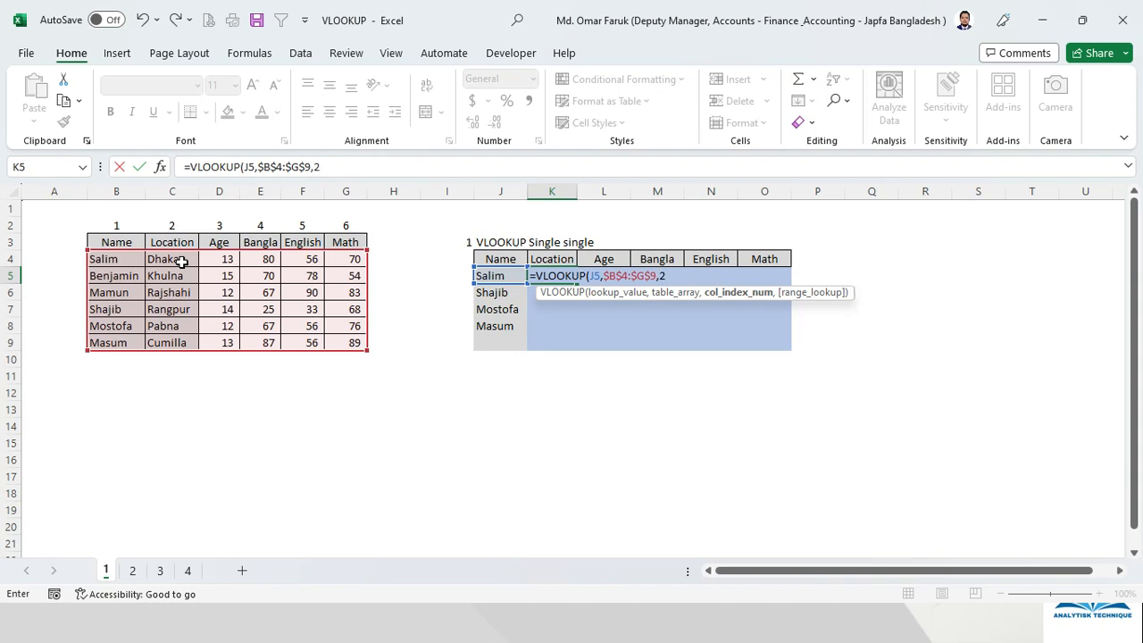
text(,)
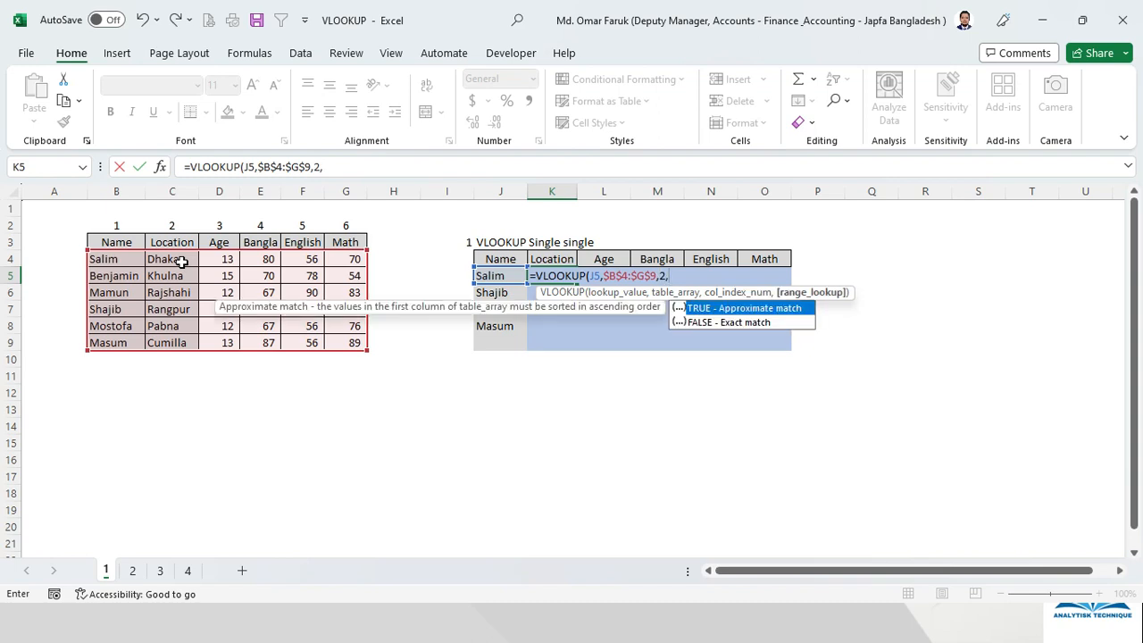
key(Down)
key(Tab)
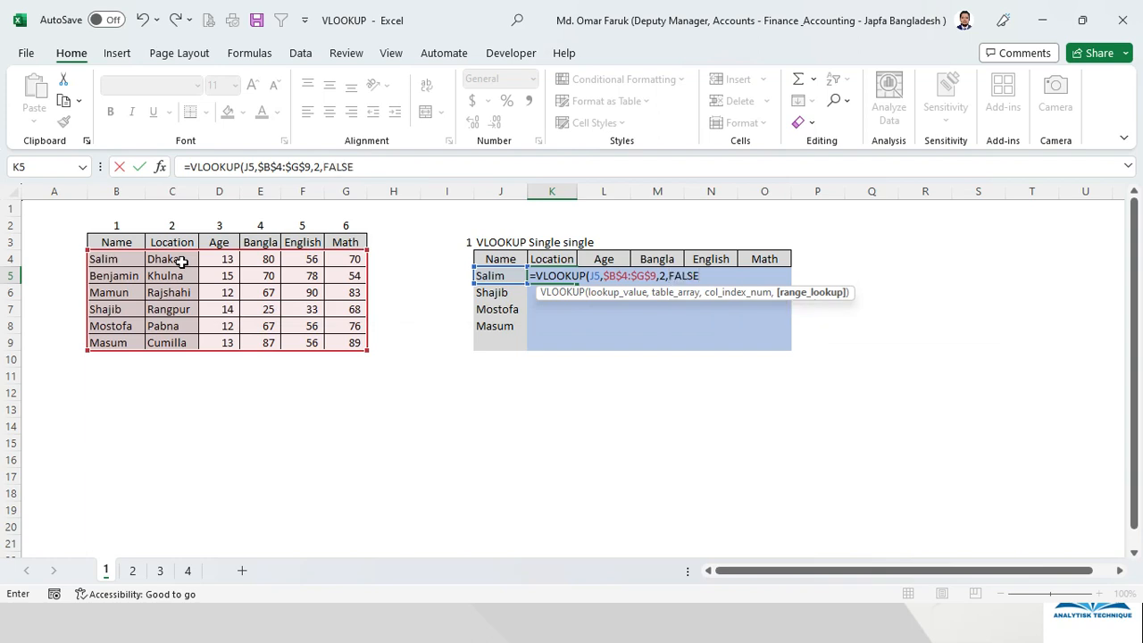
text())
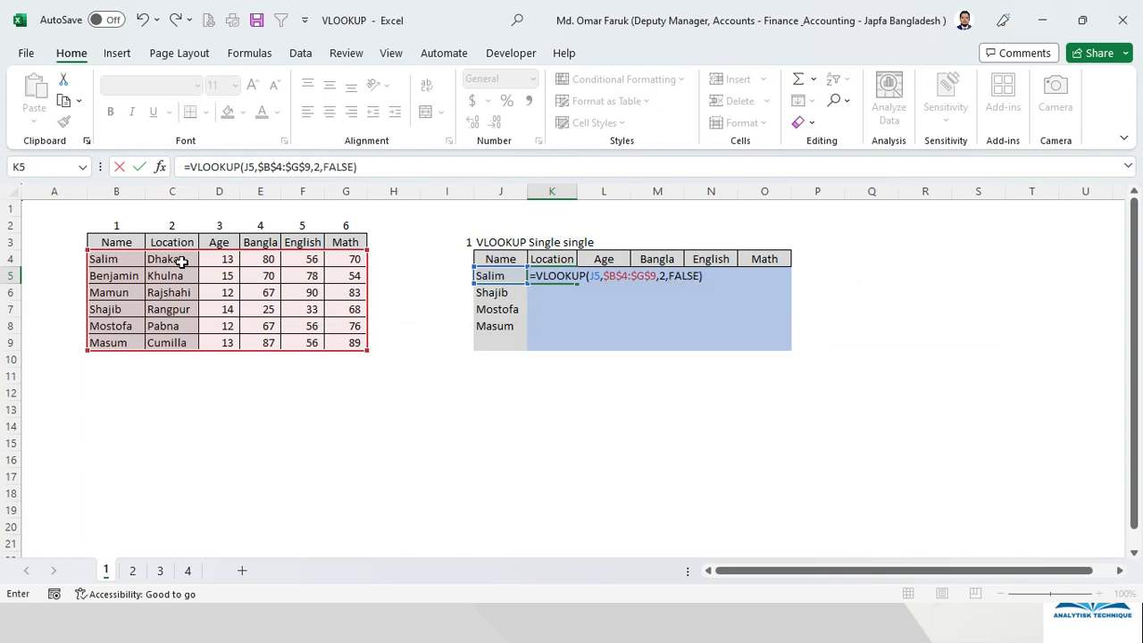
key(Return)
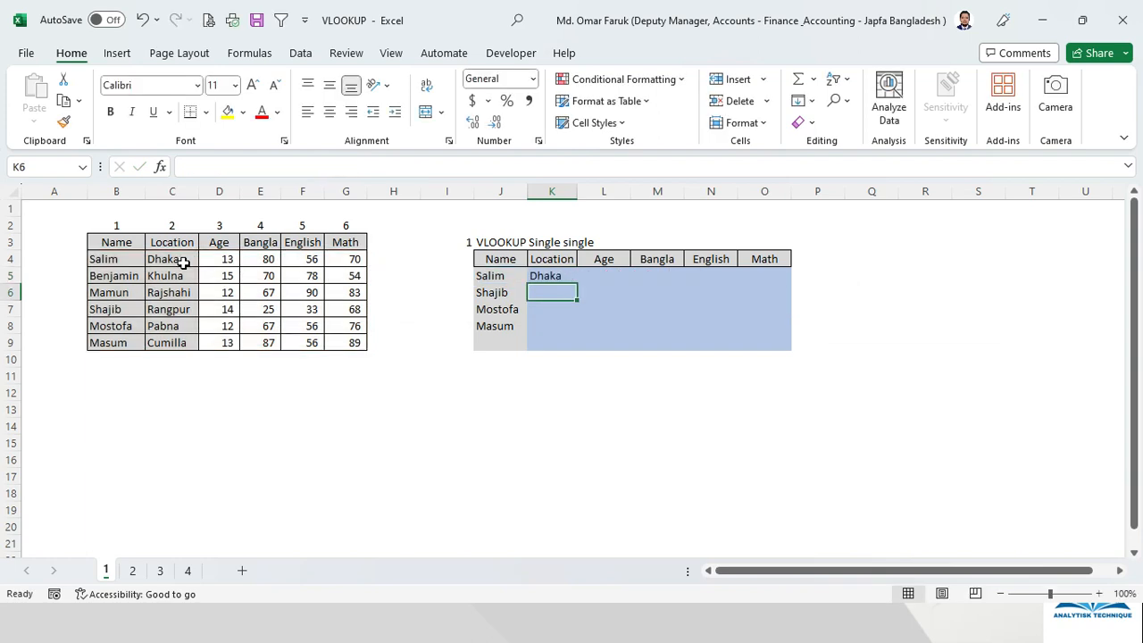
Step: Lock the column of the lookup value in the K5 formula so that it reads $J5
click(543, 278)
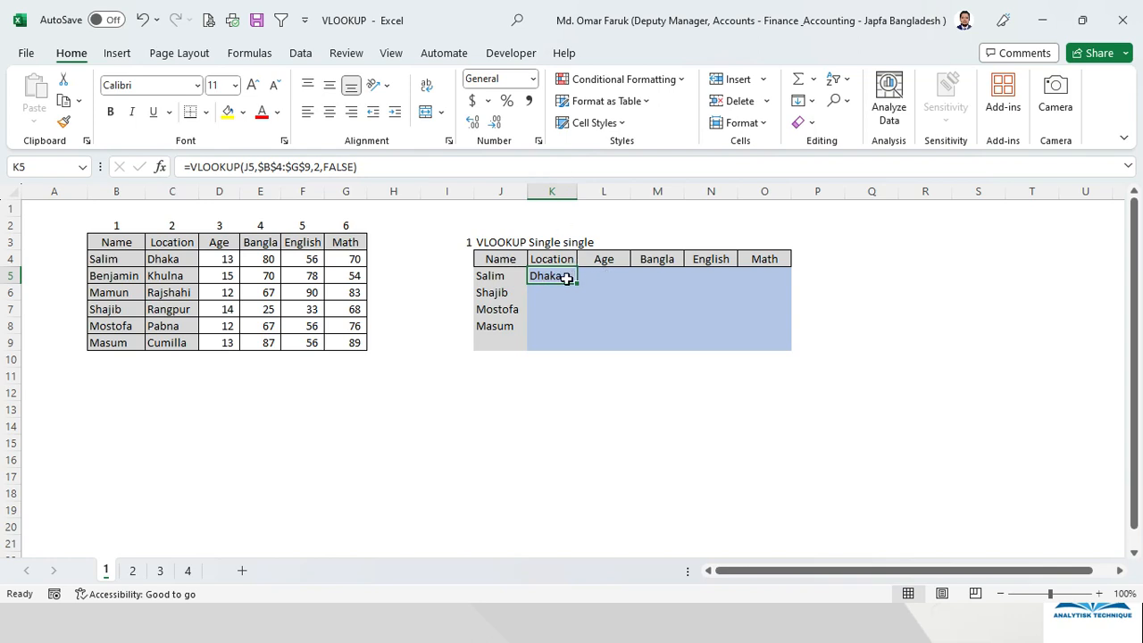
click(246, 167)
click(243, 167)
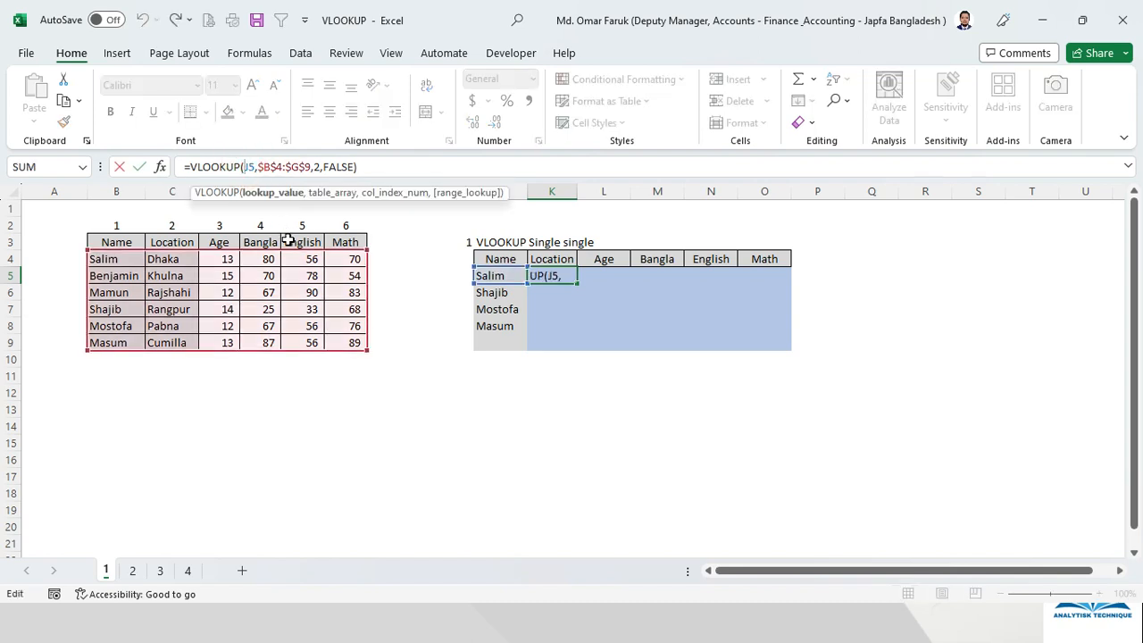
text($)
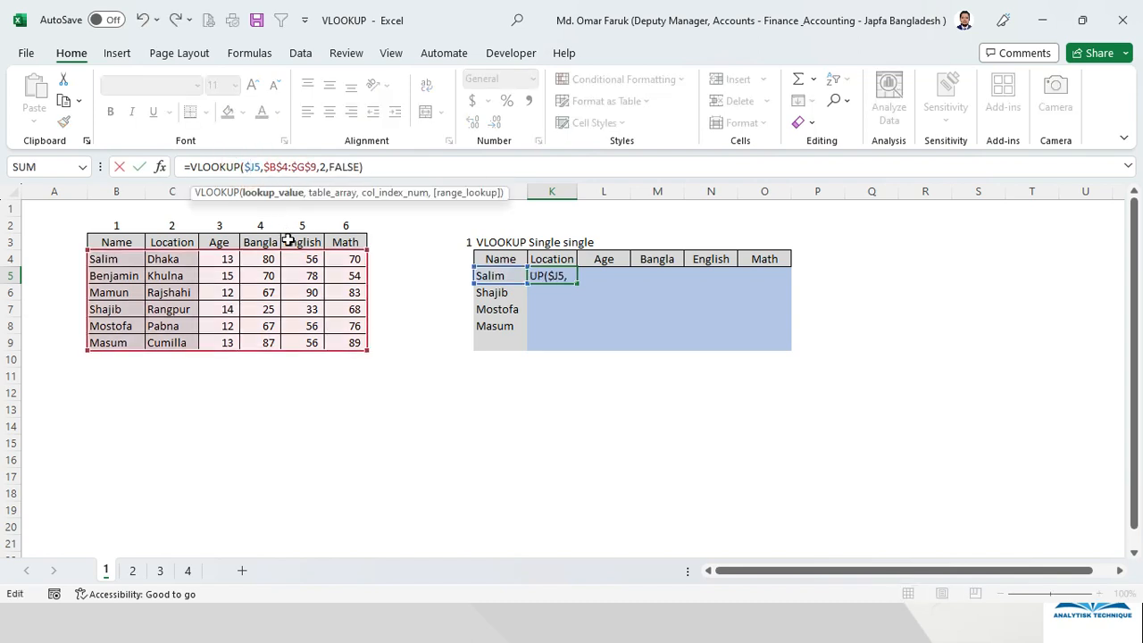
key(Return)
key(Up)
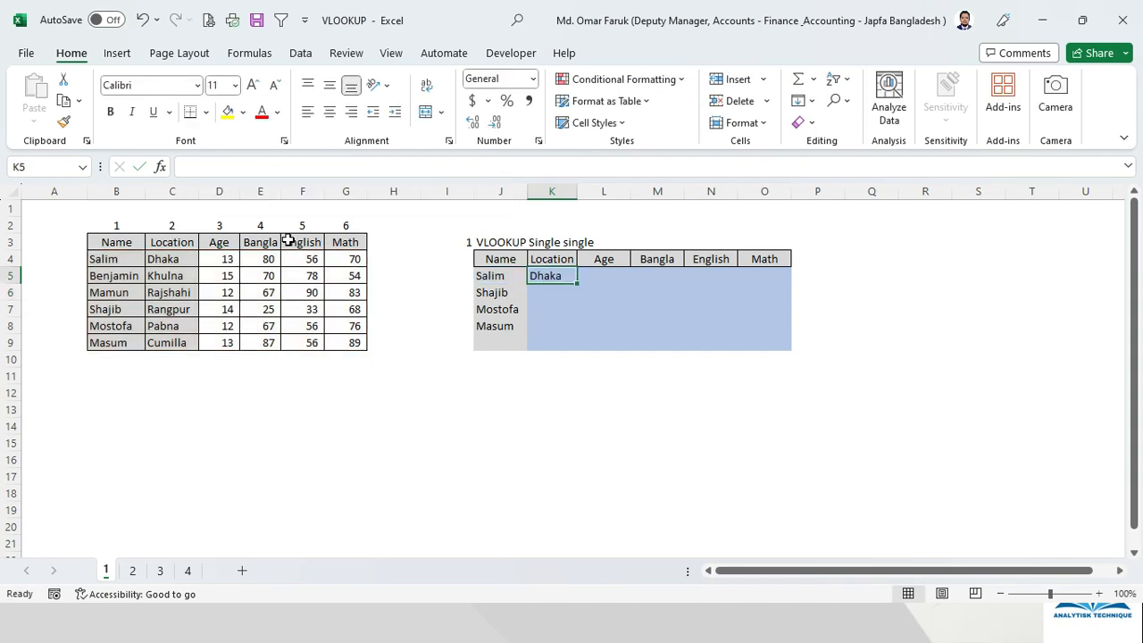
Step: Copy the Location formula from K5 to the Age cell L5 and set its column index to 3
key(ctrl+c)
key(Right)
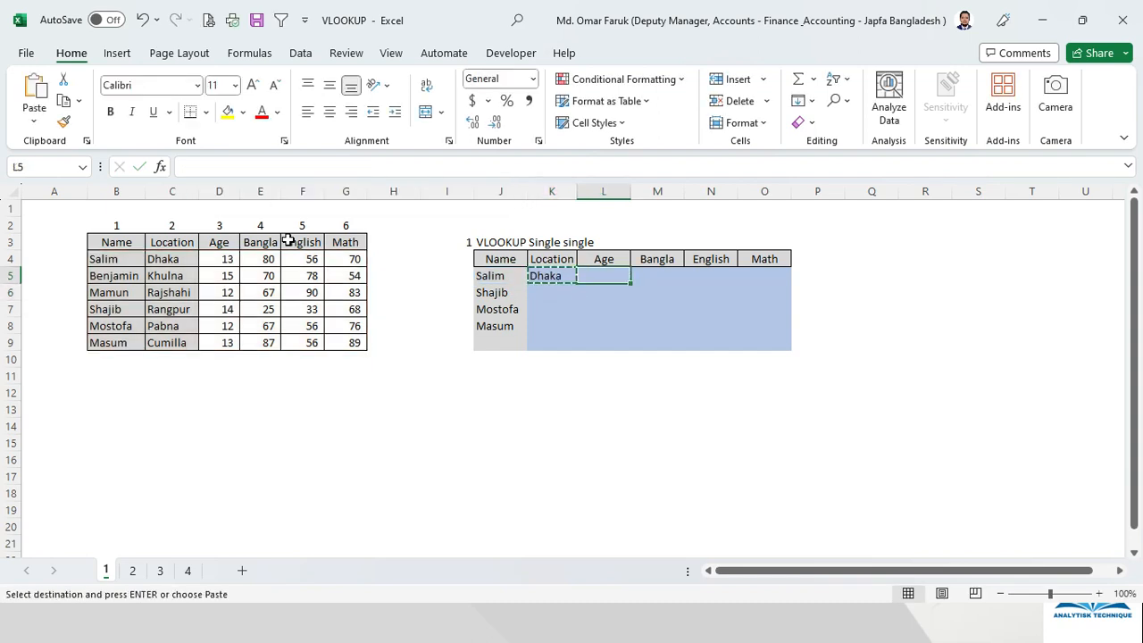
key(ctrl+v)
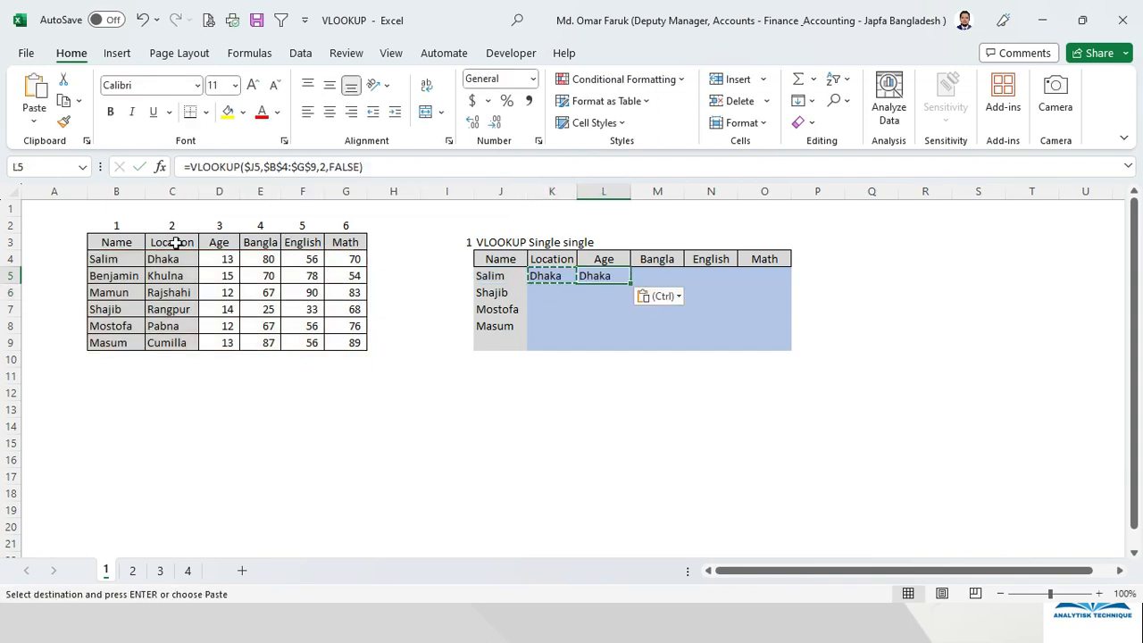
click(117, 259)
click(163, 259)
click(220, 262)
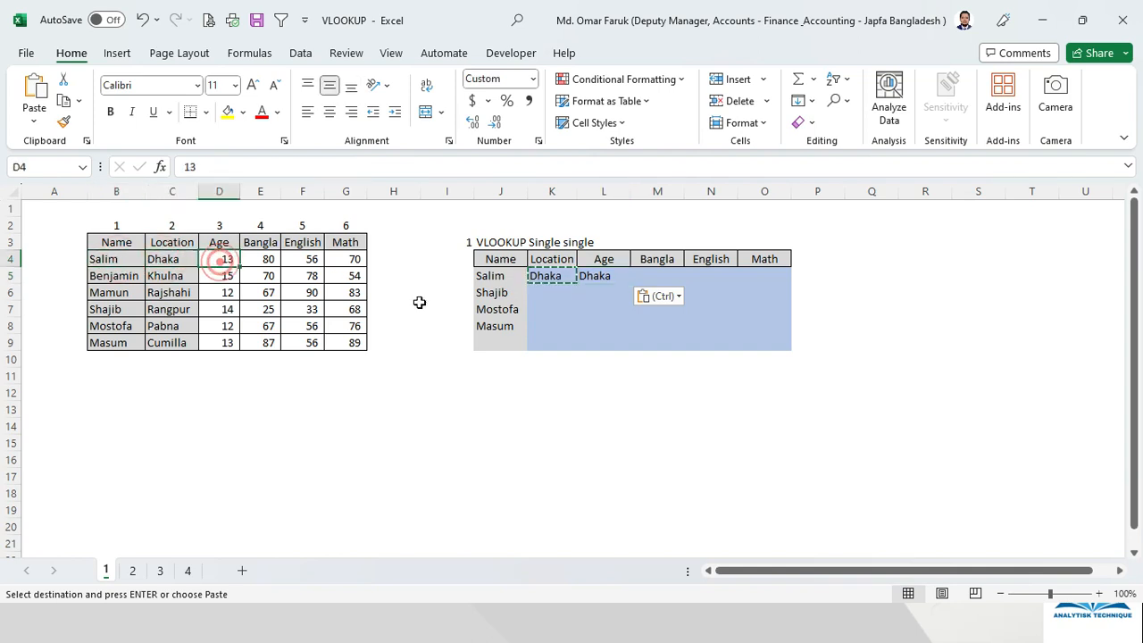
click(593, 276)
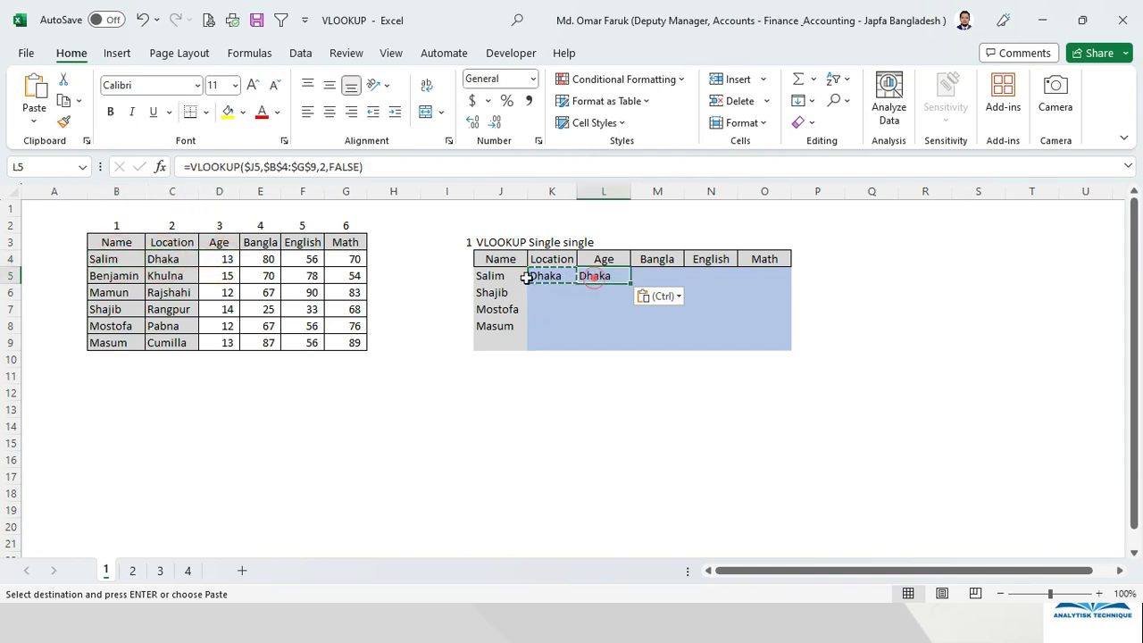
double_click(323, 167)
text(3)
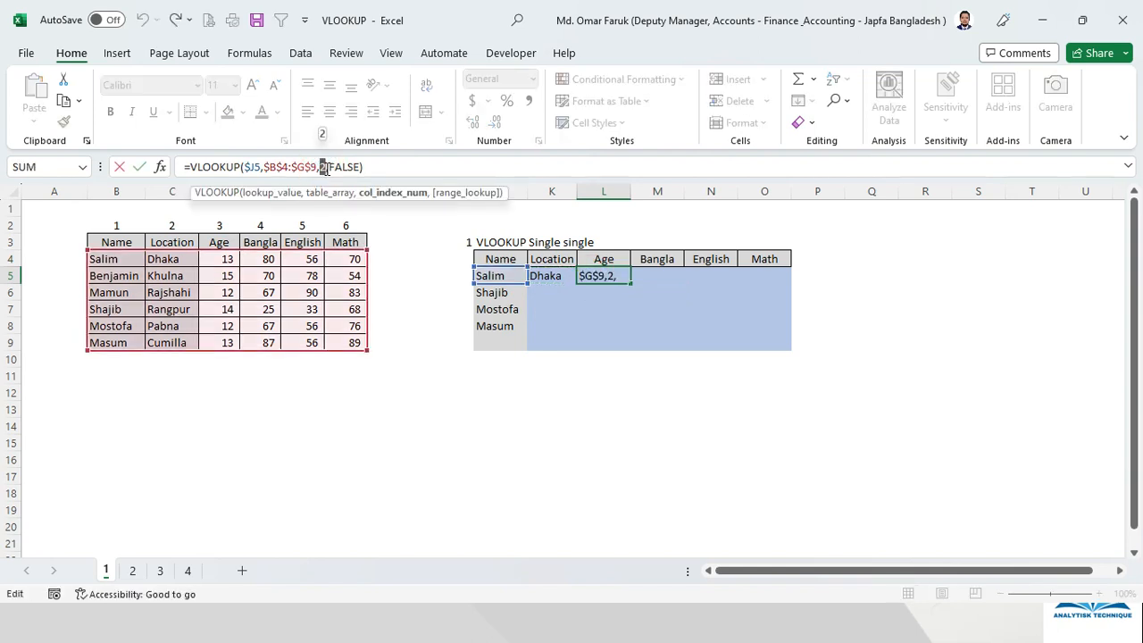
key(Return)
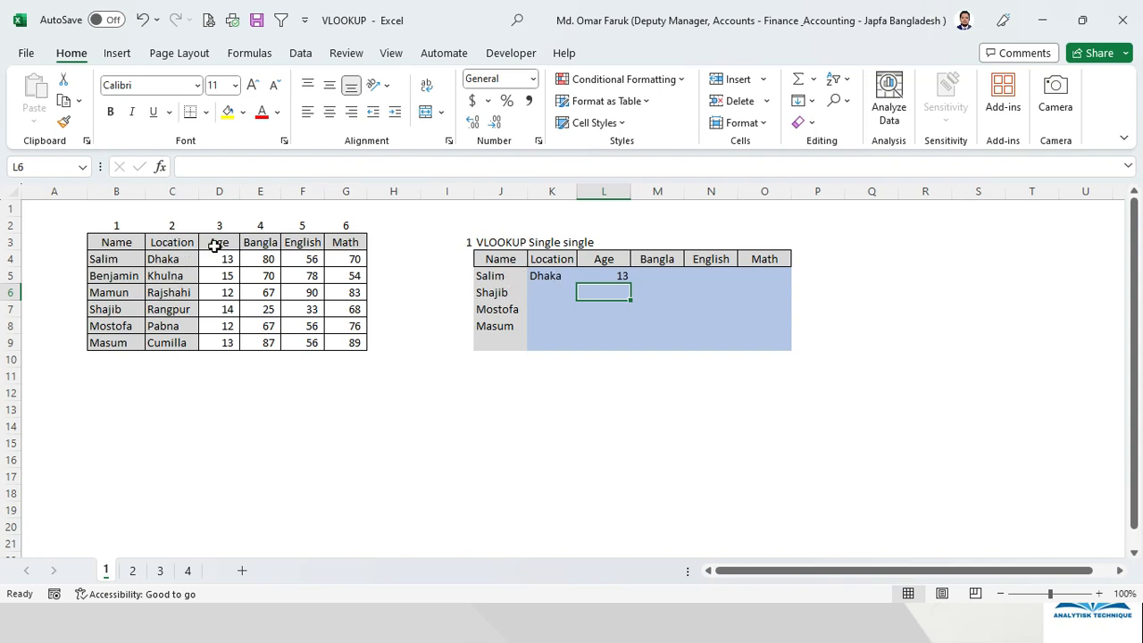
Step: Copy the Age formula from L5 to the Bangla cell M5 and set its column index to 4
click(626, 276)
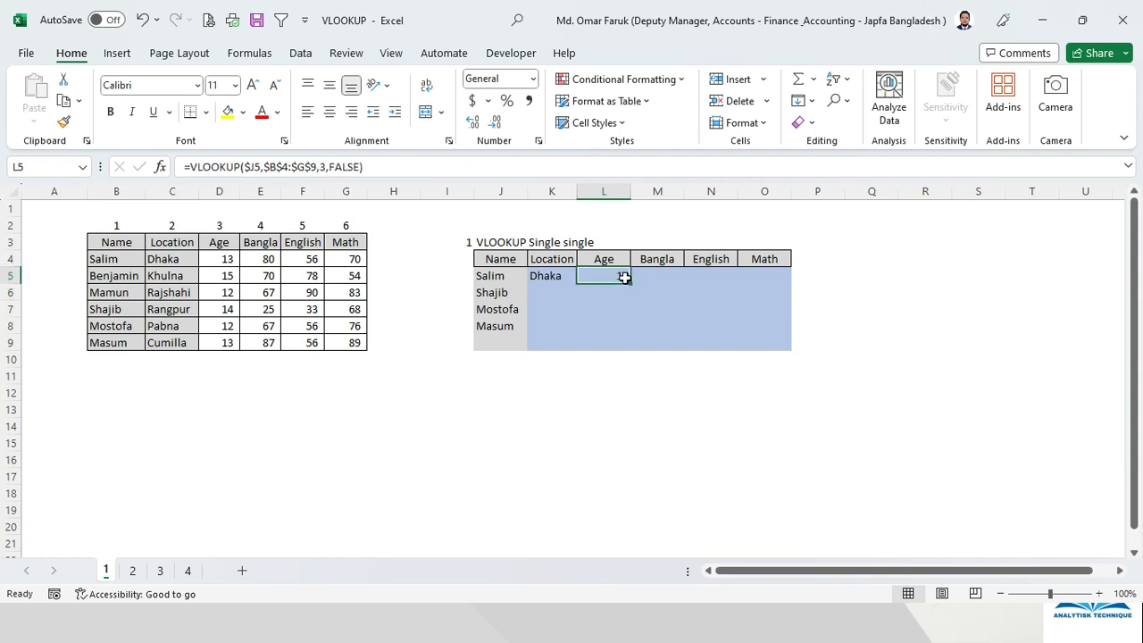
key(ctrl+c)
key(Right)
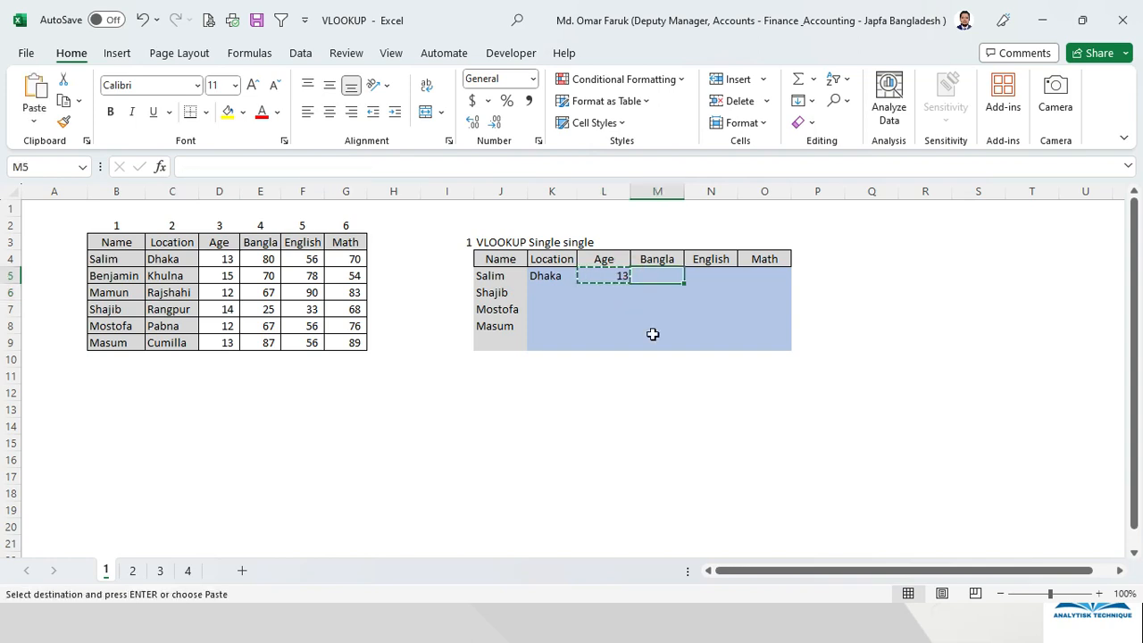
key(ctrl+v)
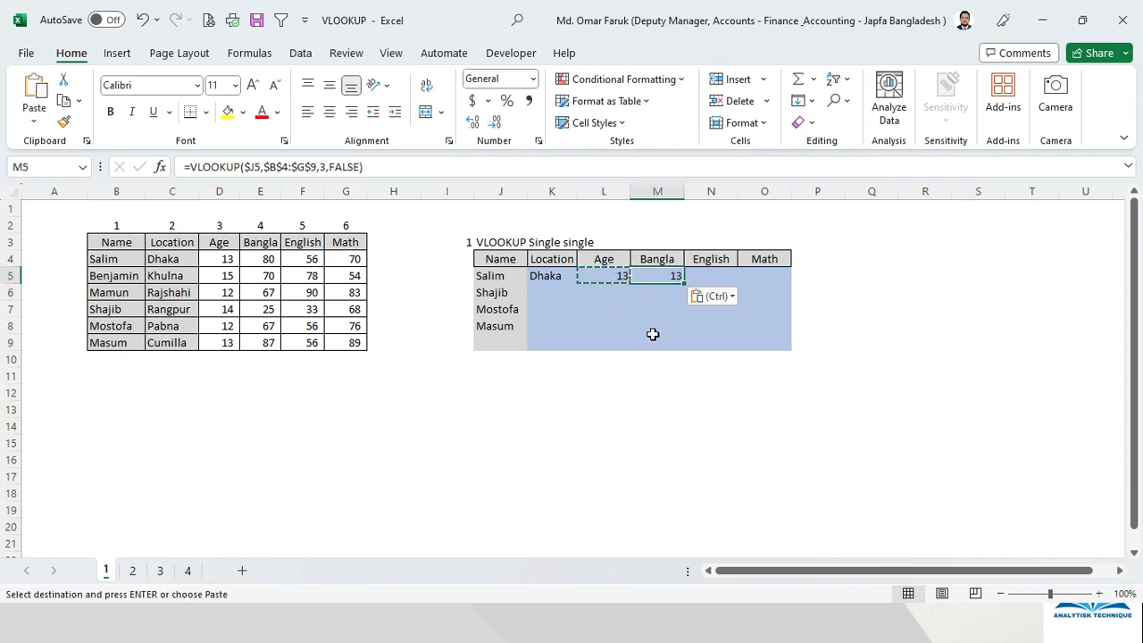
double_click(323, 167)
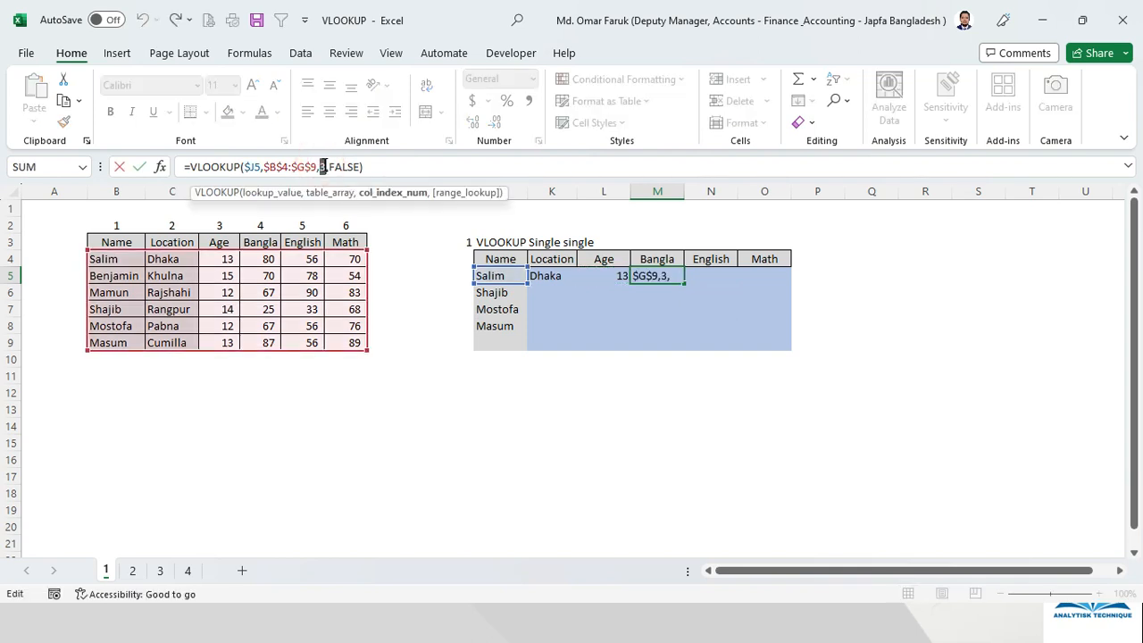
text(4)
key(Return)
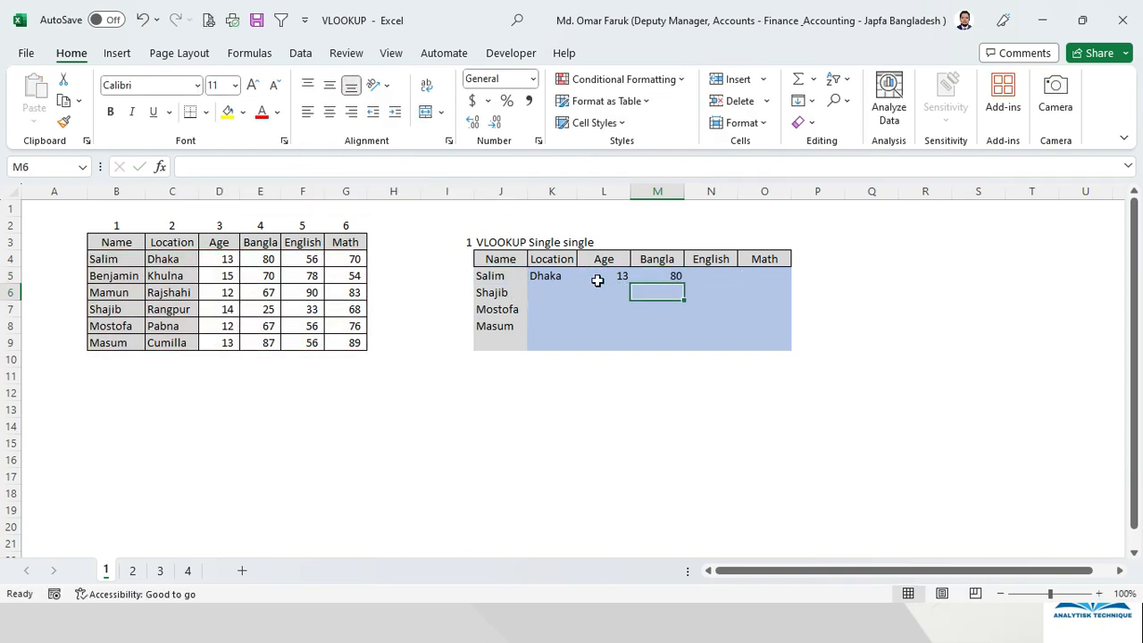
click(668, 276)
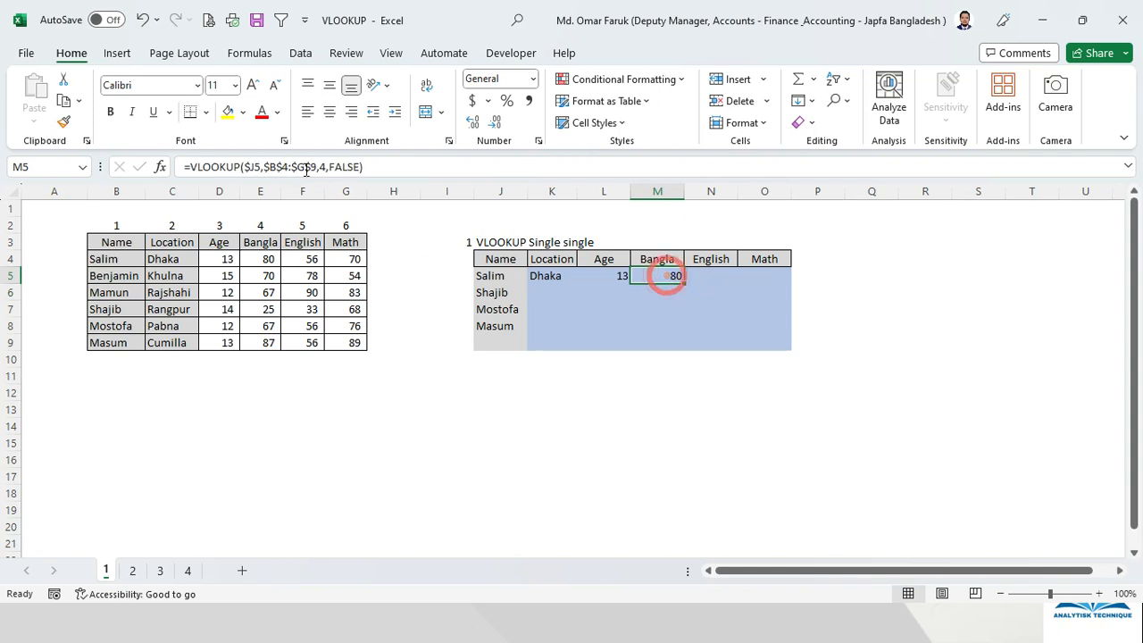
Step: Start a VLOOKUP in K6 with the column-locked lookup value $J6 and the absolute table range $B$4:$G$9
click(536, 276)
click(538, 290)
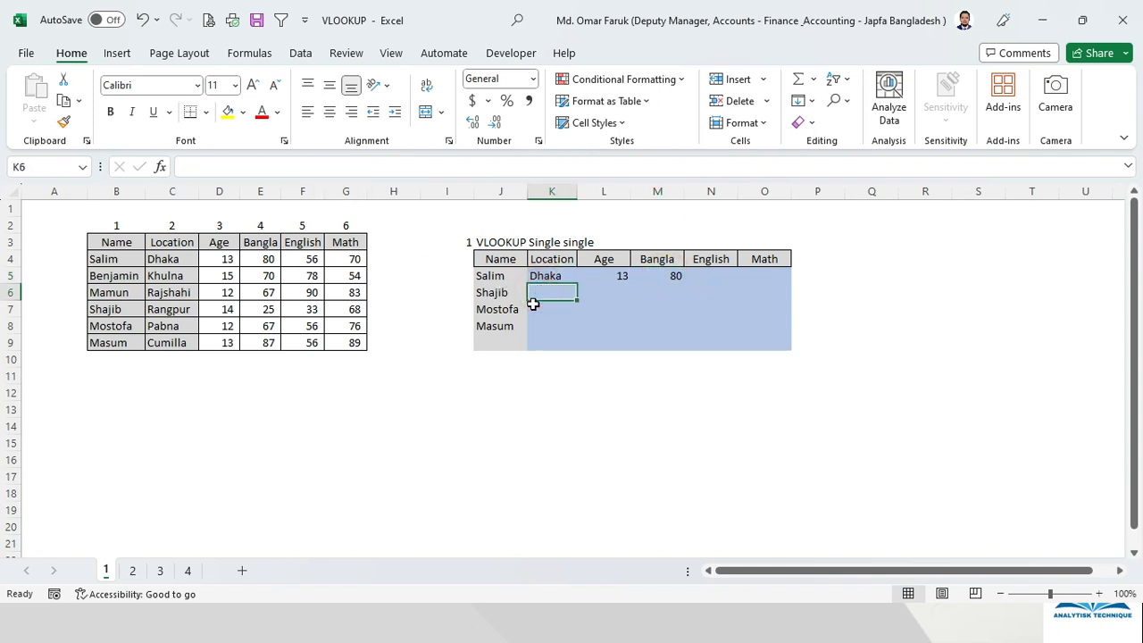
text(=vl)
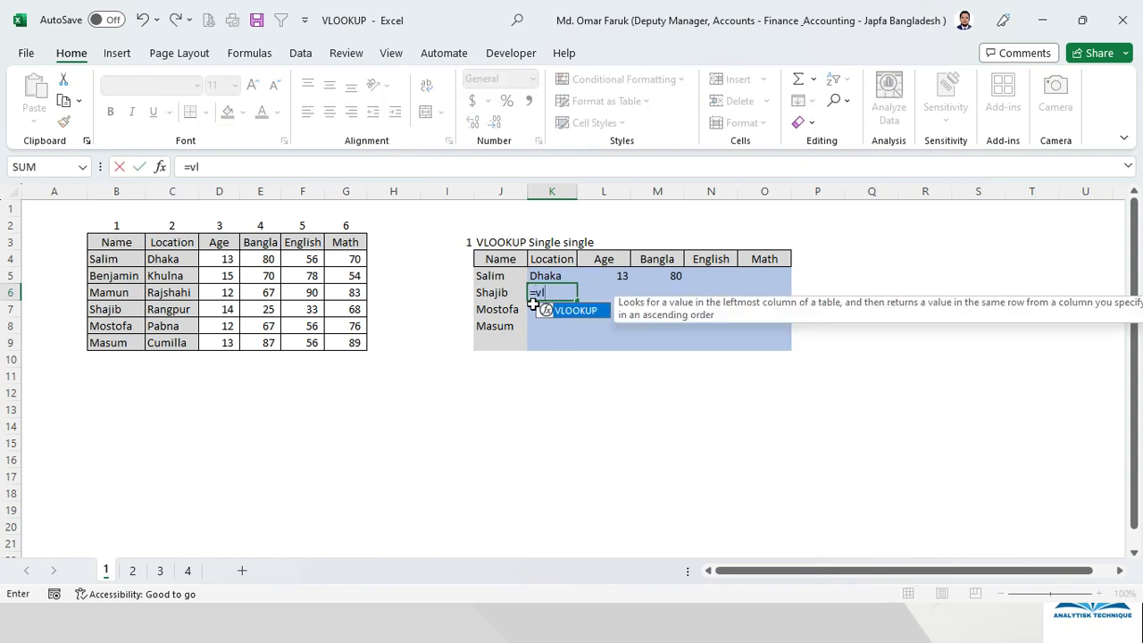
key(Tab)
click(482, 293)
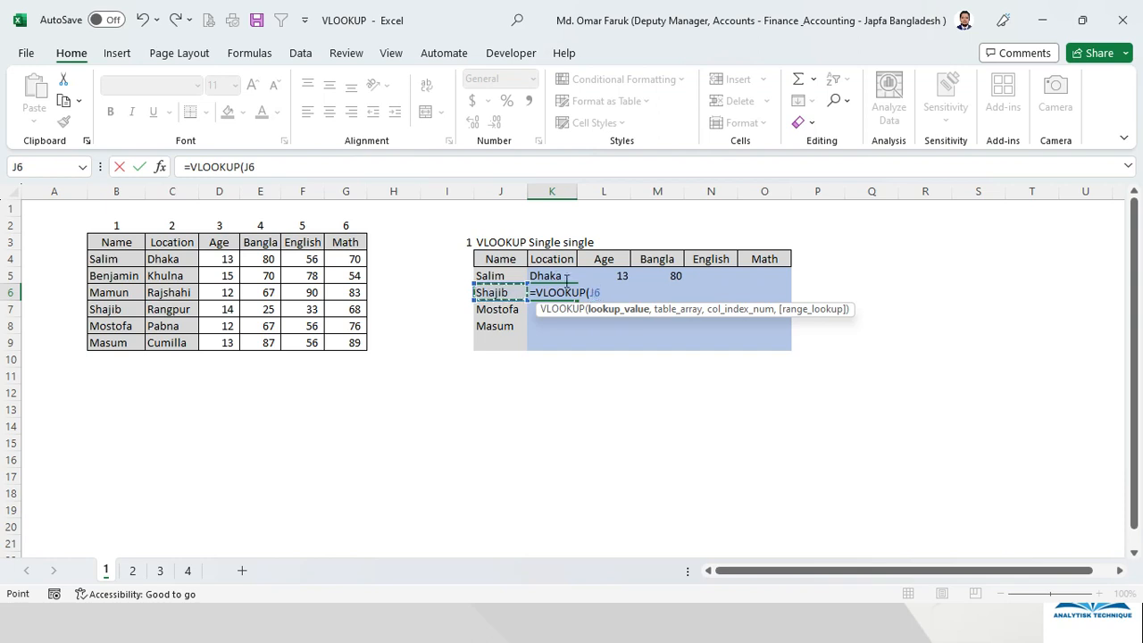
click(245, 167)
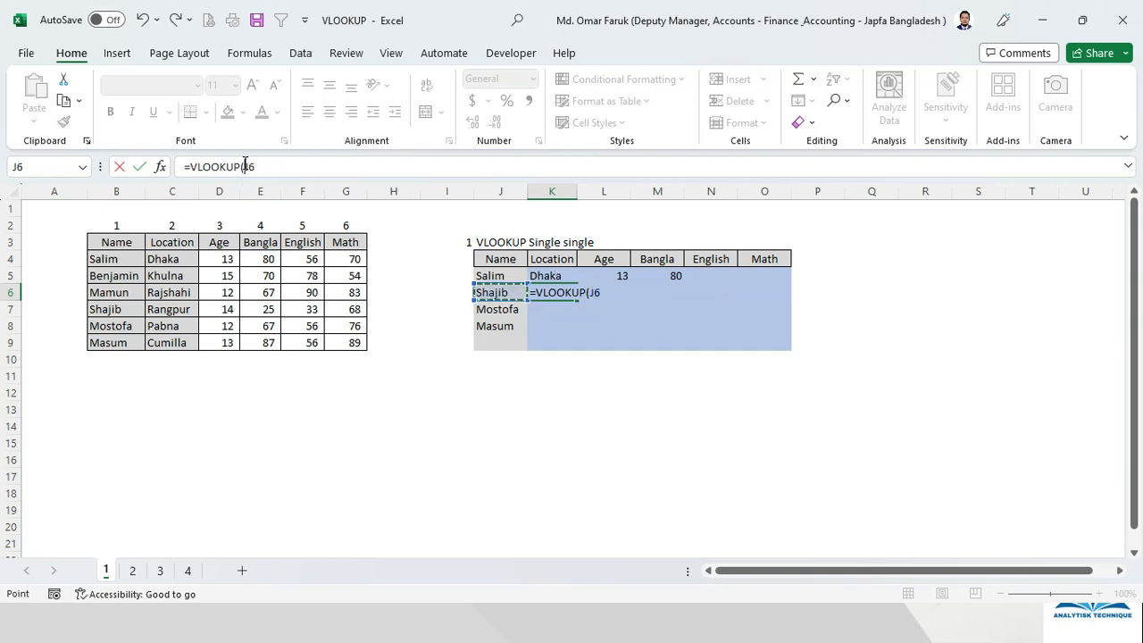
text($)
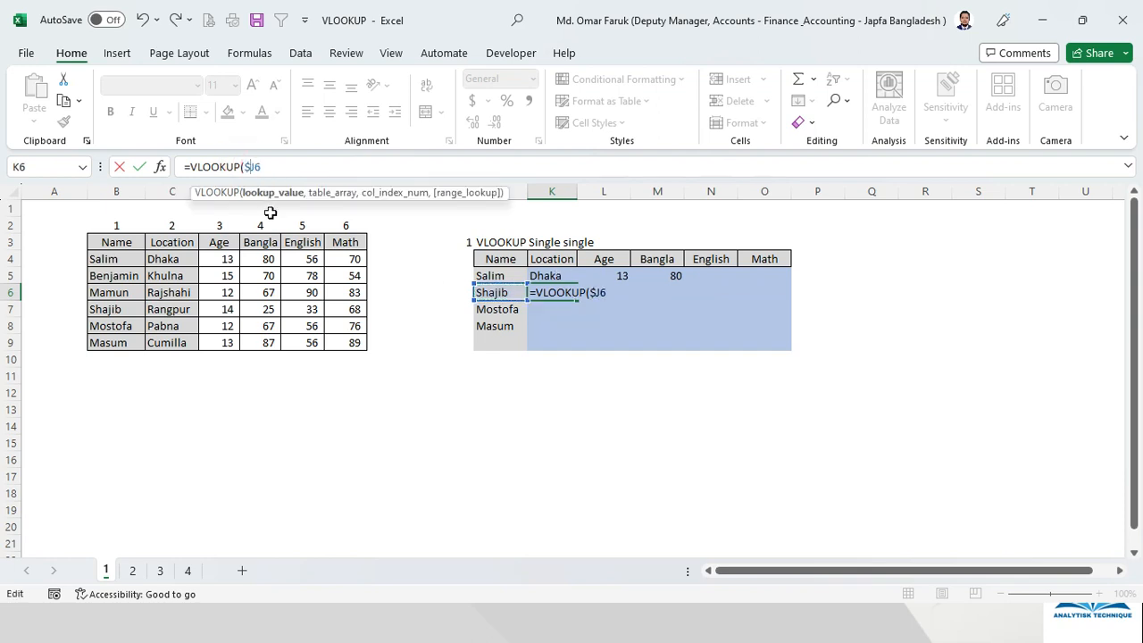
click(288, 169)
text(,)
drag(106, 260, 343, 343)
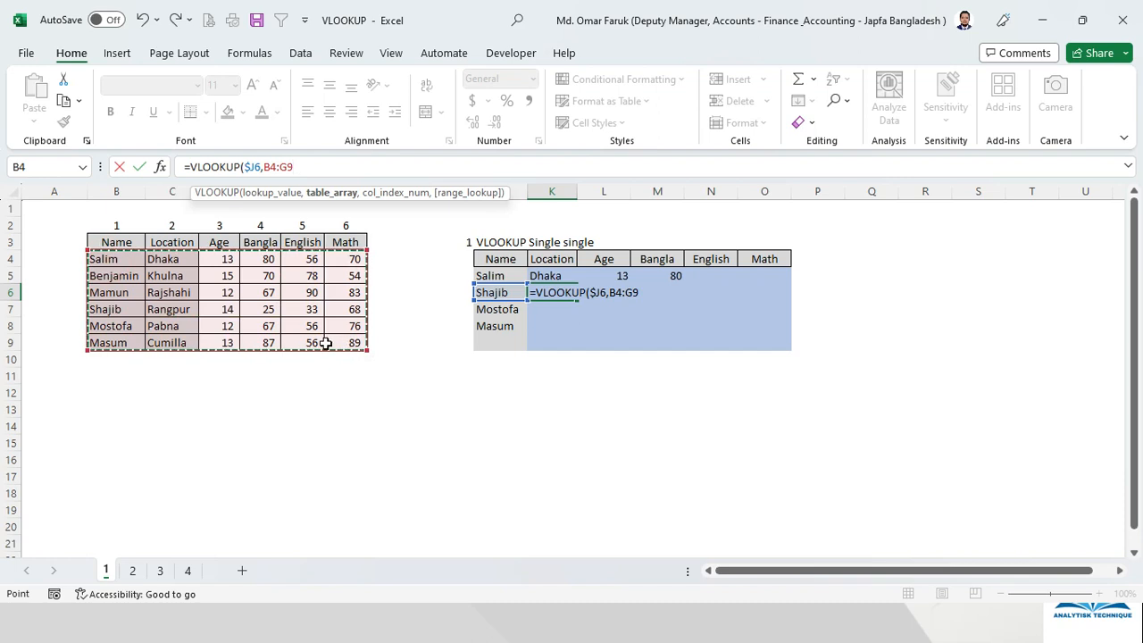
key(F4)
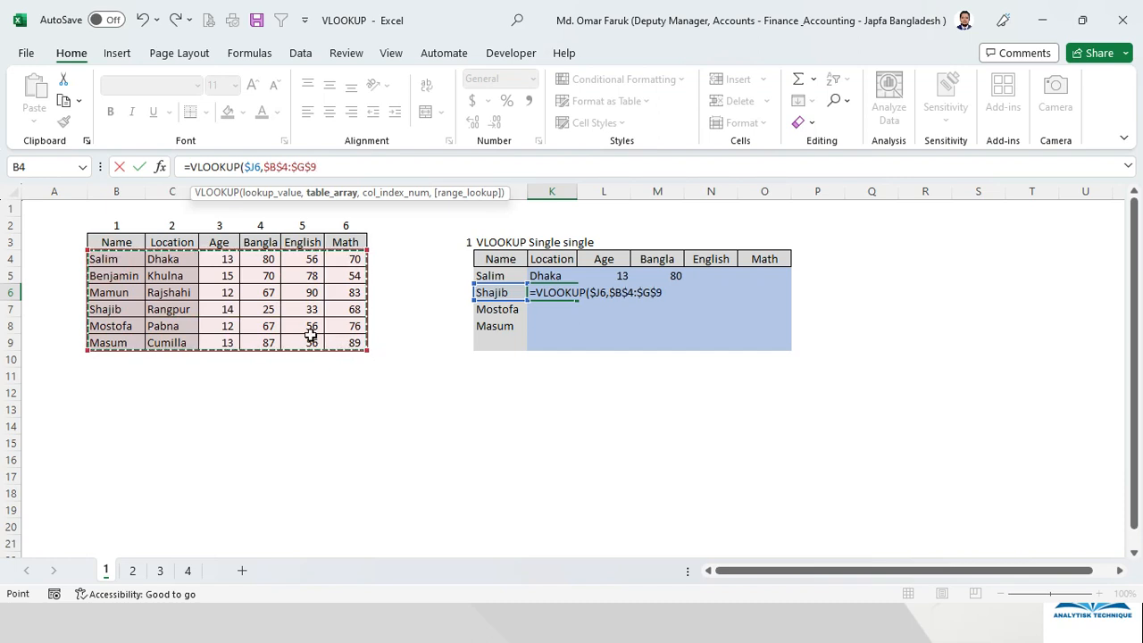
Step: Complete the K6 VLOOKUP with COLUMN(B4) as the column index and FALSE for an exact match
text(,colu)
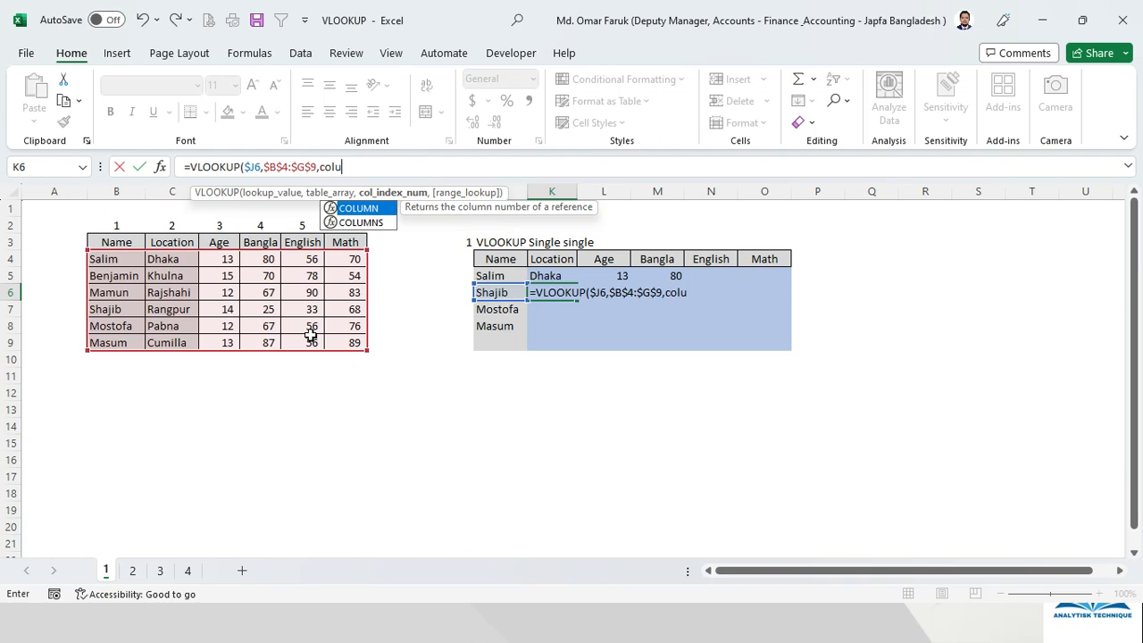
text(mn)
key(Tab)
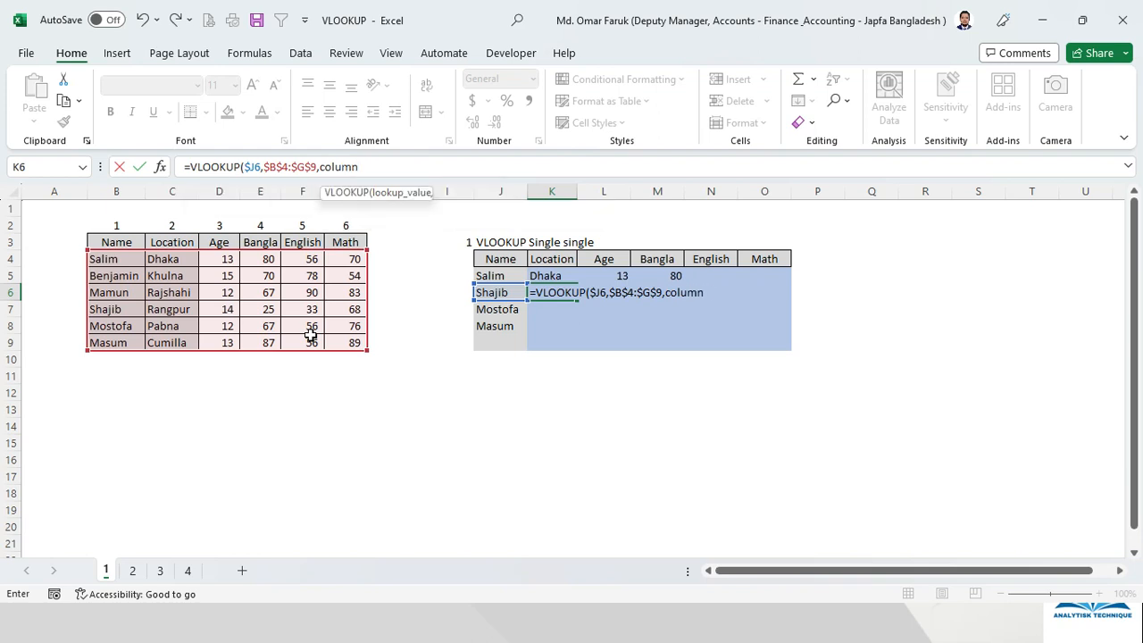
click(112, 258)
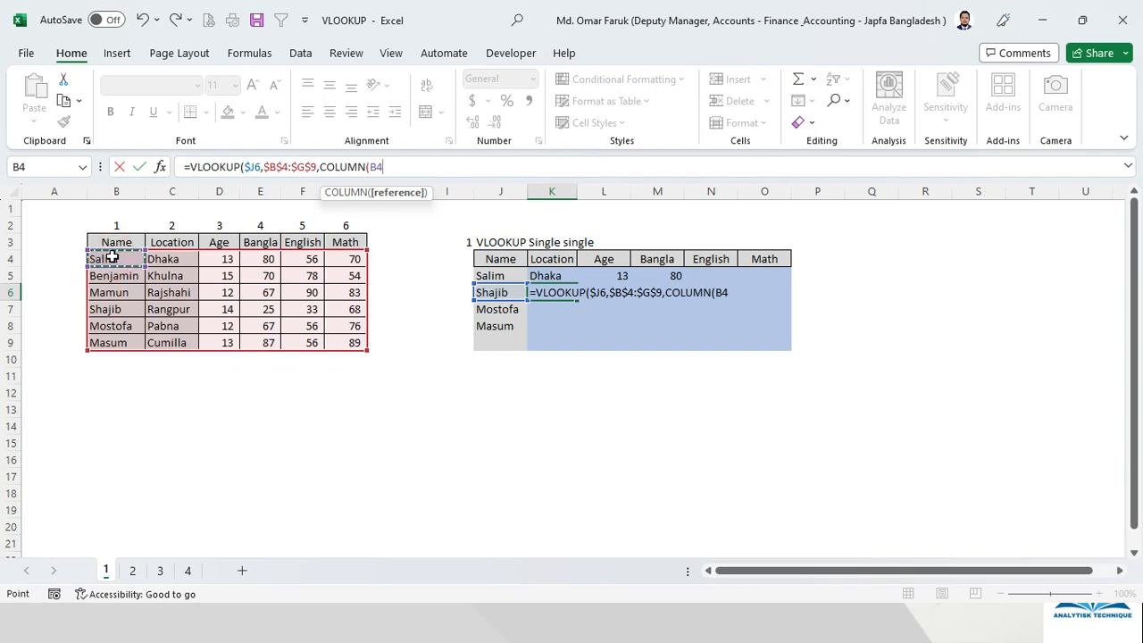
text())
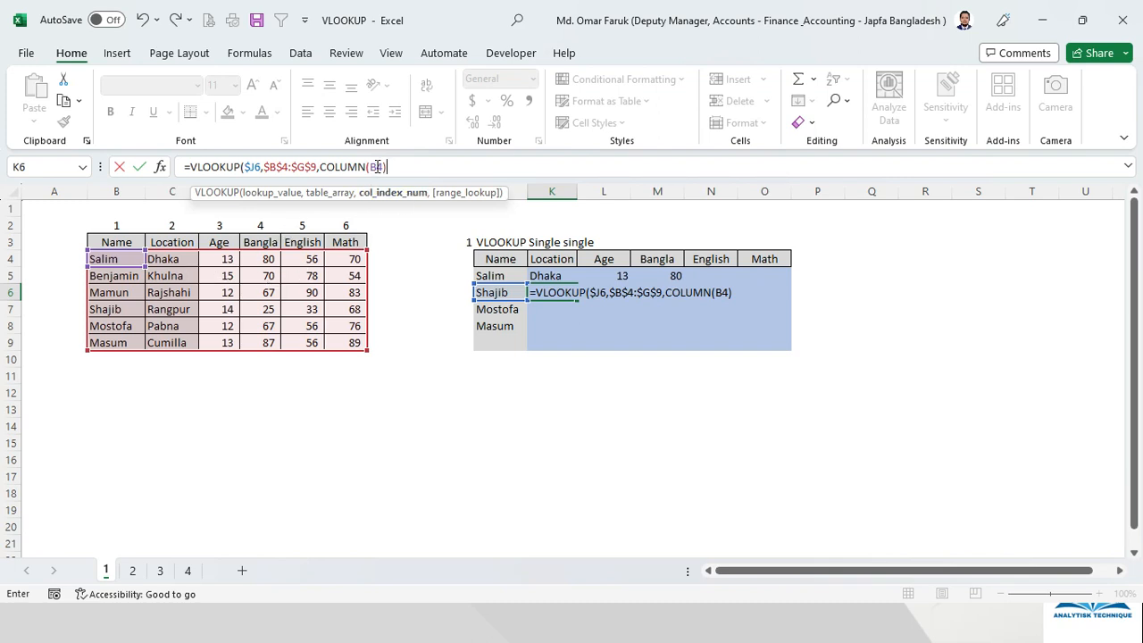
text(,)
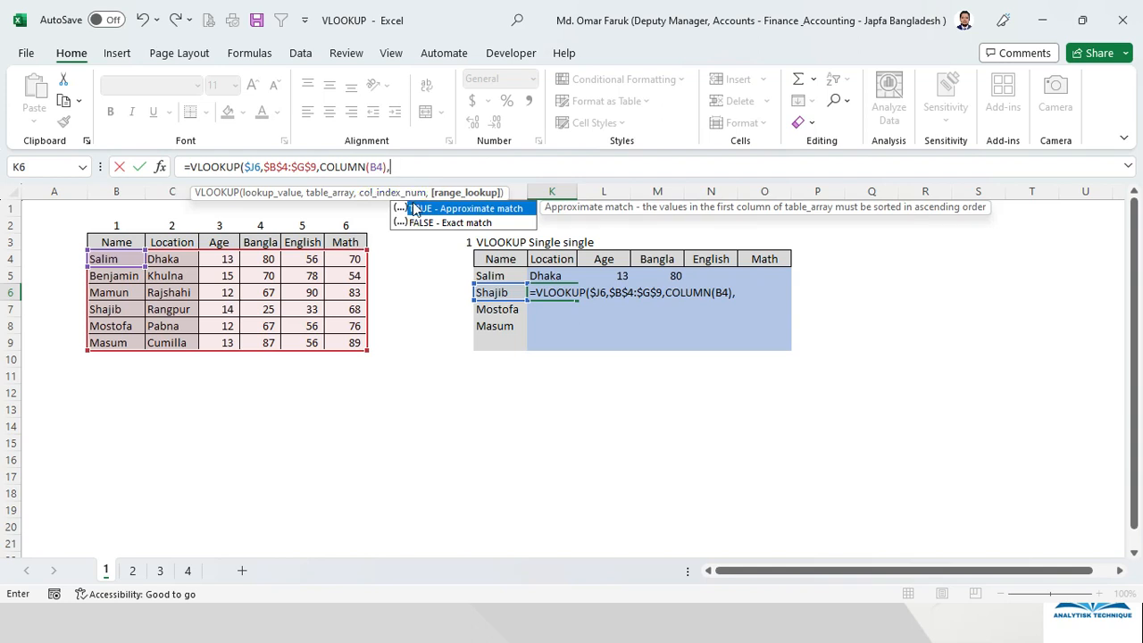
click(430, 222)
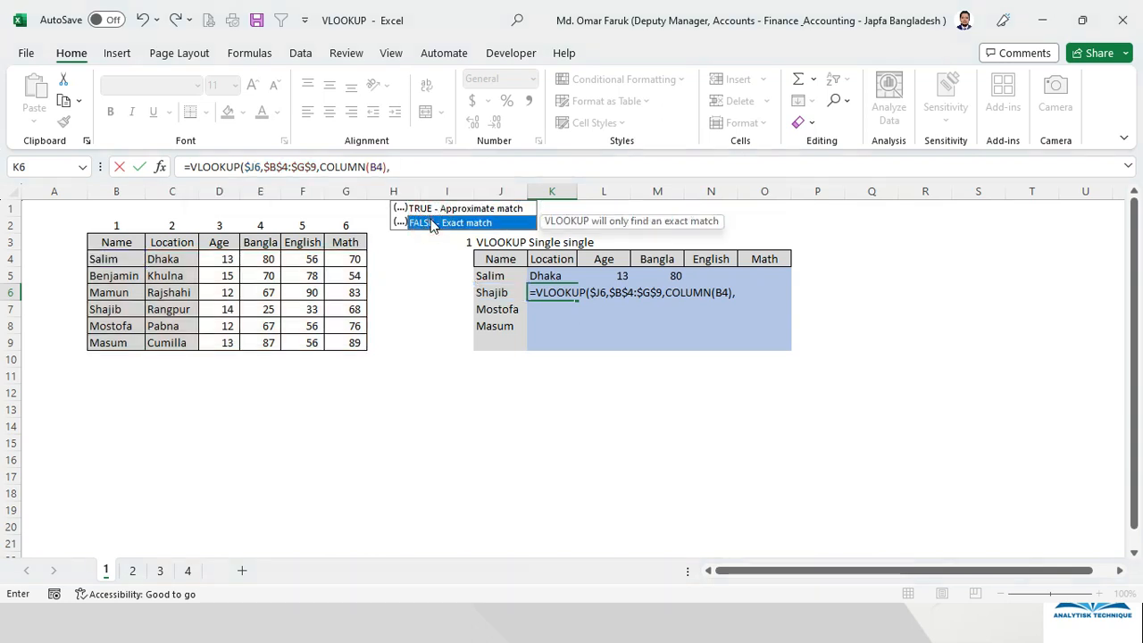
double_click(431, 222)
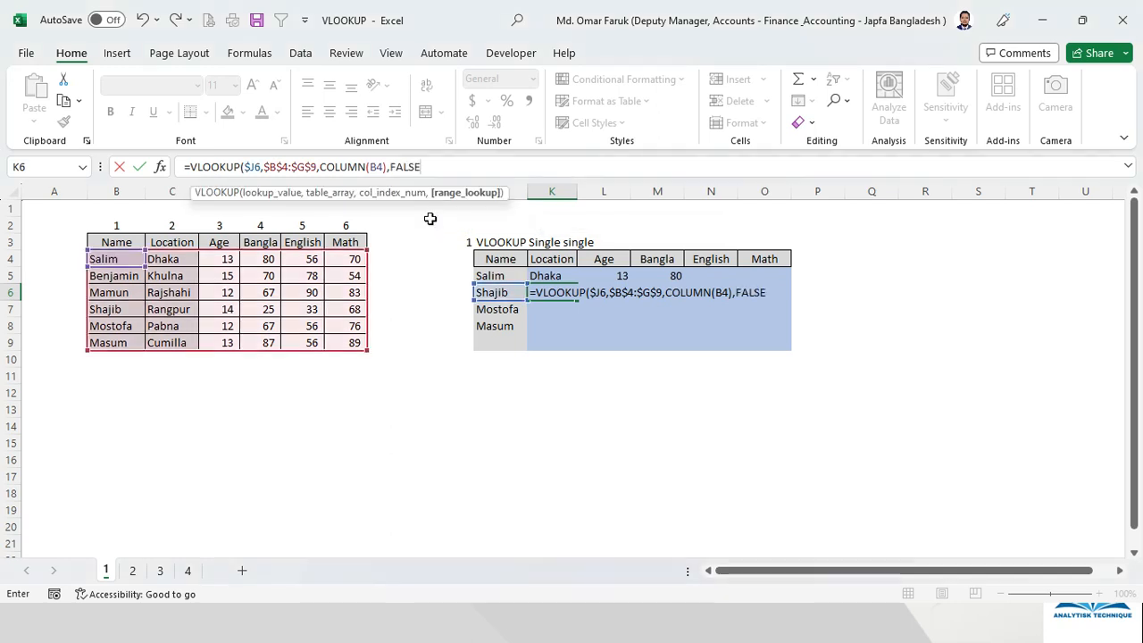
text())
key(Return)
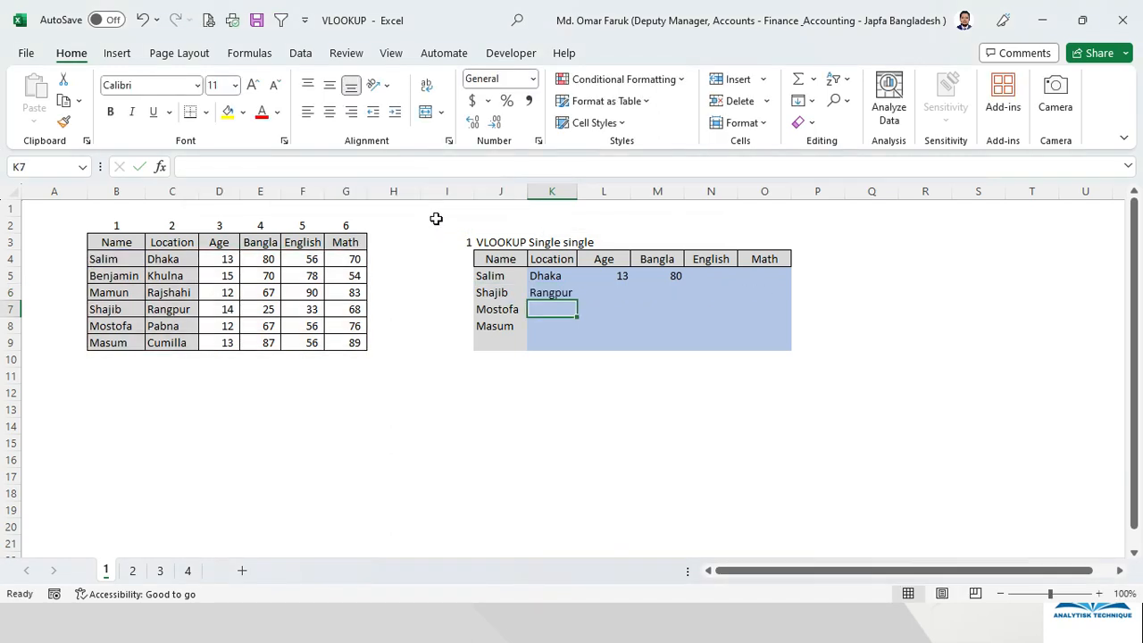
Step: Fill the K6 formula across the row through the Math cell O6
click(555, 293)
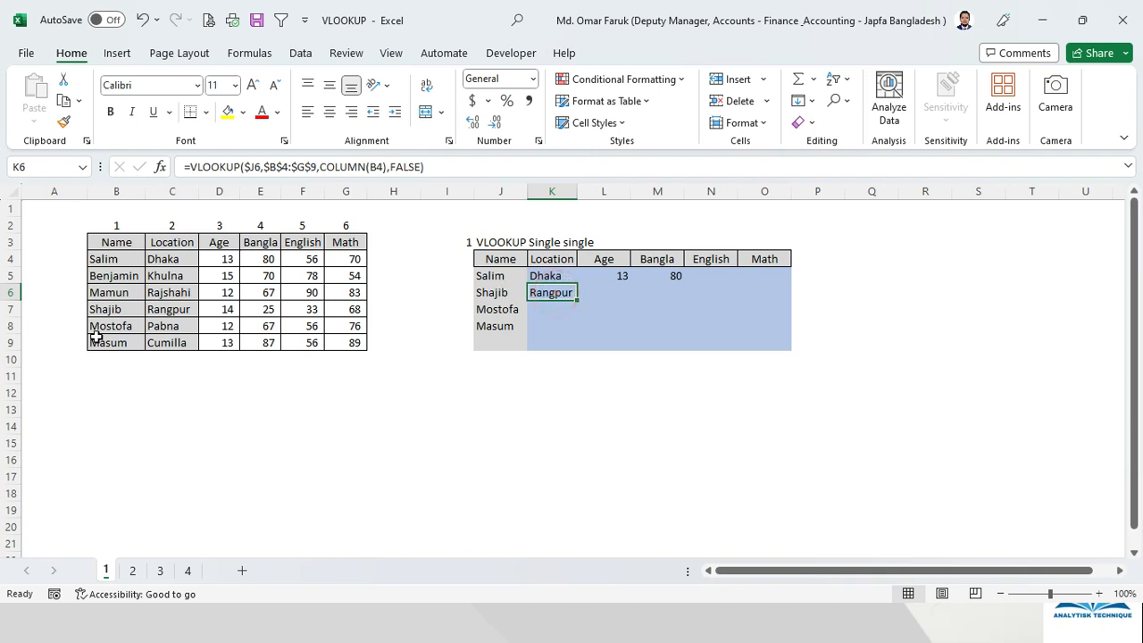
drag(579, 303, 764, 304)
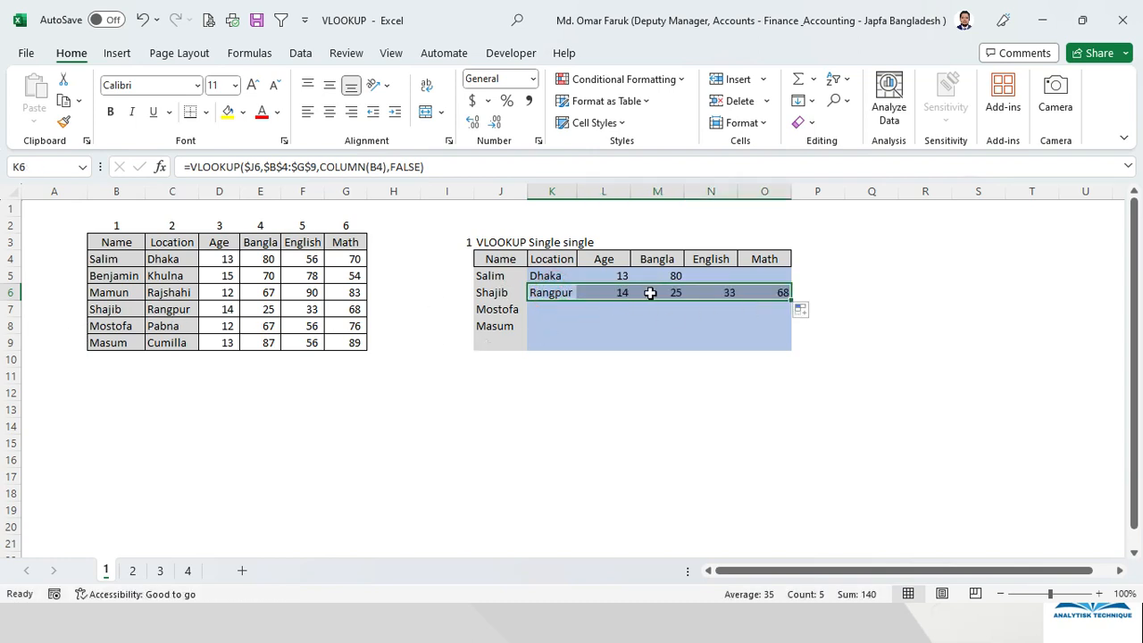